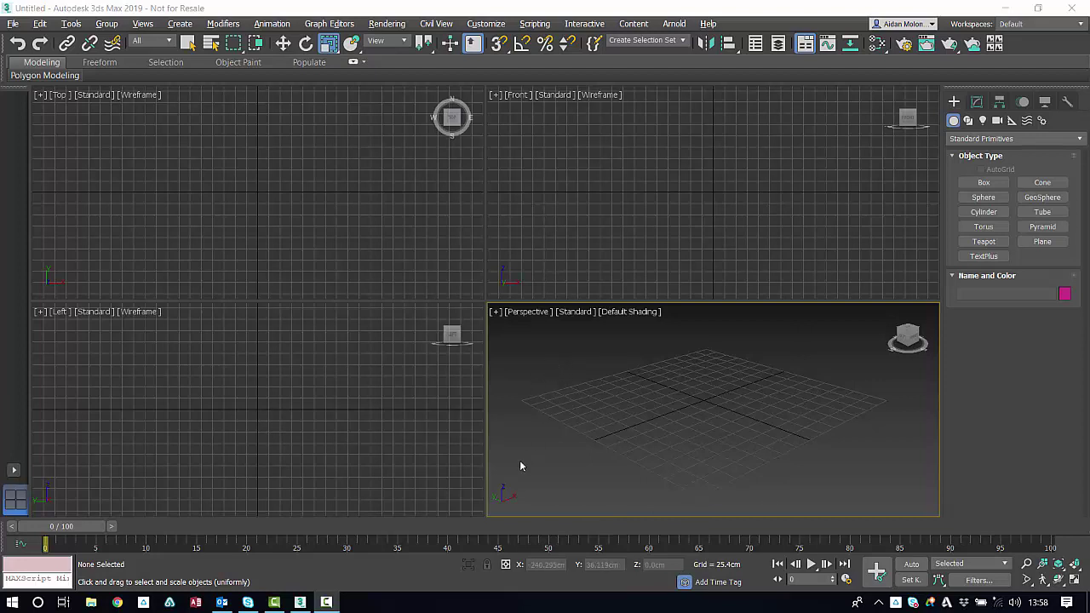
Activate the Front, Top and Left viewports in turn, ending with Perspective active
{"action": "left_click", "coordinate": [562, 236]}
{"action": "left_click", "coordinate": [378, 223]}
{"action": "left_click", "coordinate": [331, 380]}
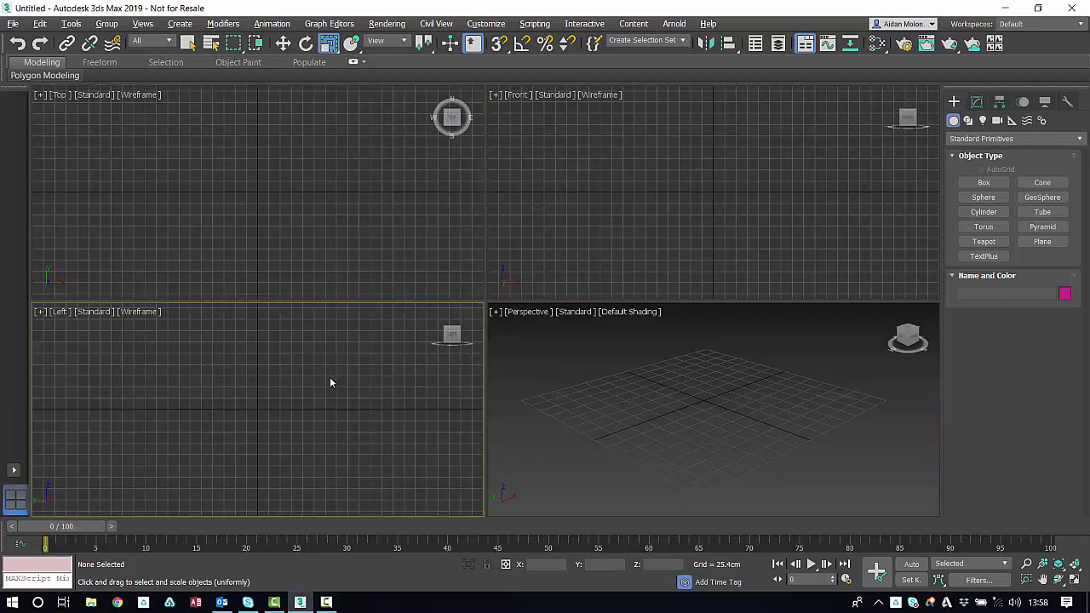
{"action": "left_click", "coordinate": [550, 359]}
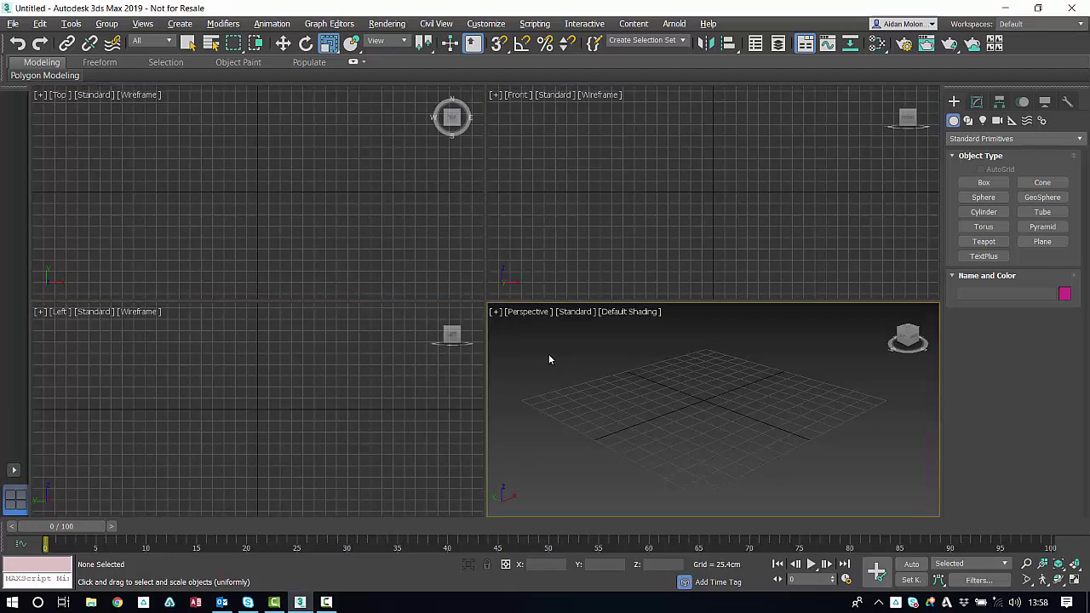
Maximize the Perspective view and draw a green box about 143 cm high and 285 cm long
{"action": "key", "text": "alt+w"}
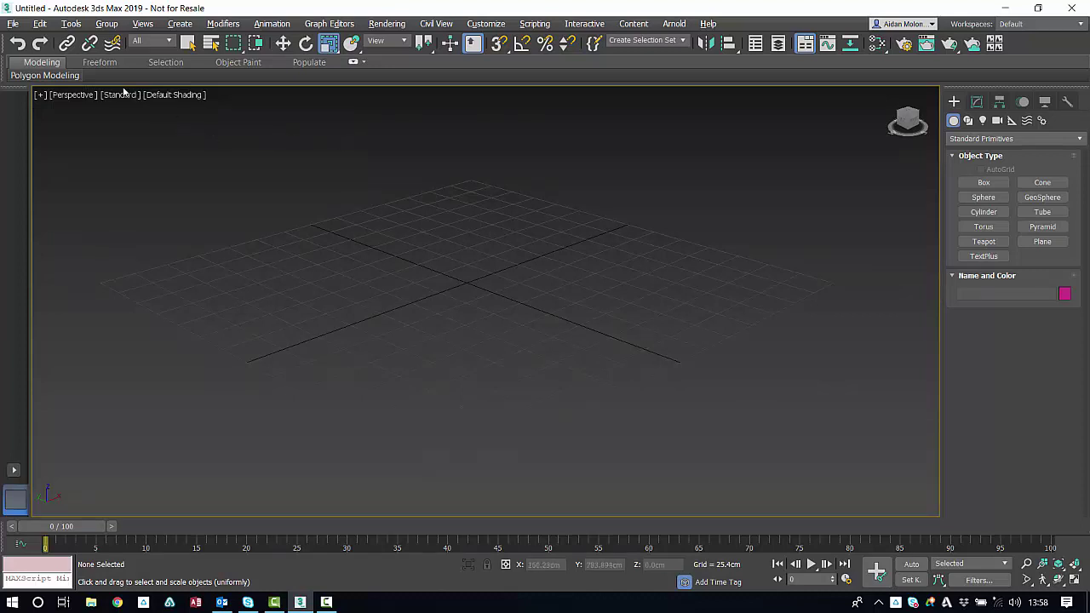
{"action": "left_click", "coordinate": [180, 24]}
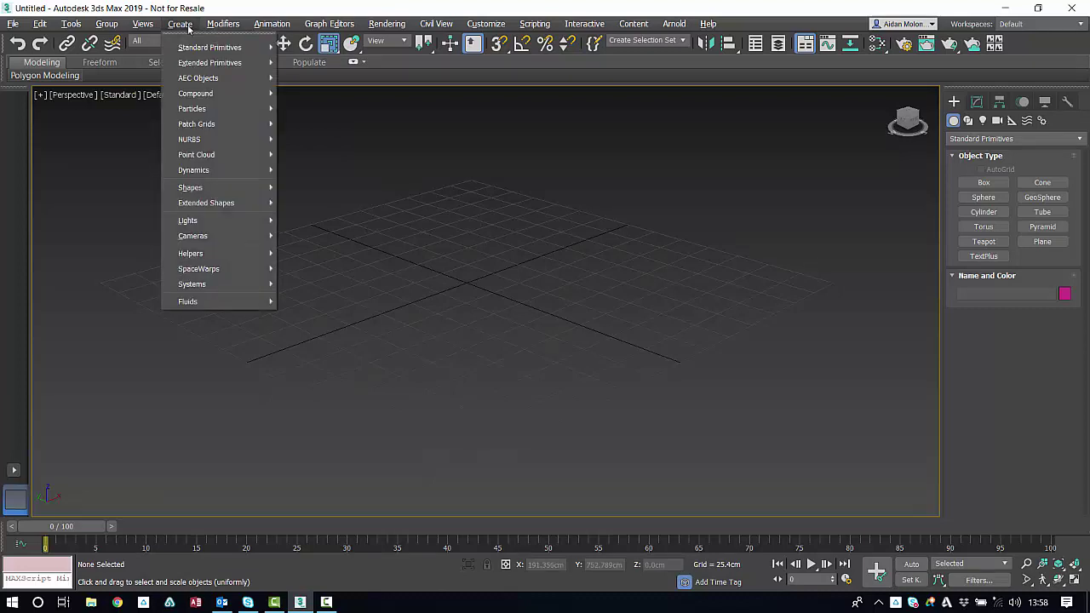
{"action": "mouse_move", "coordinate": [195, 49]}
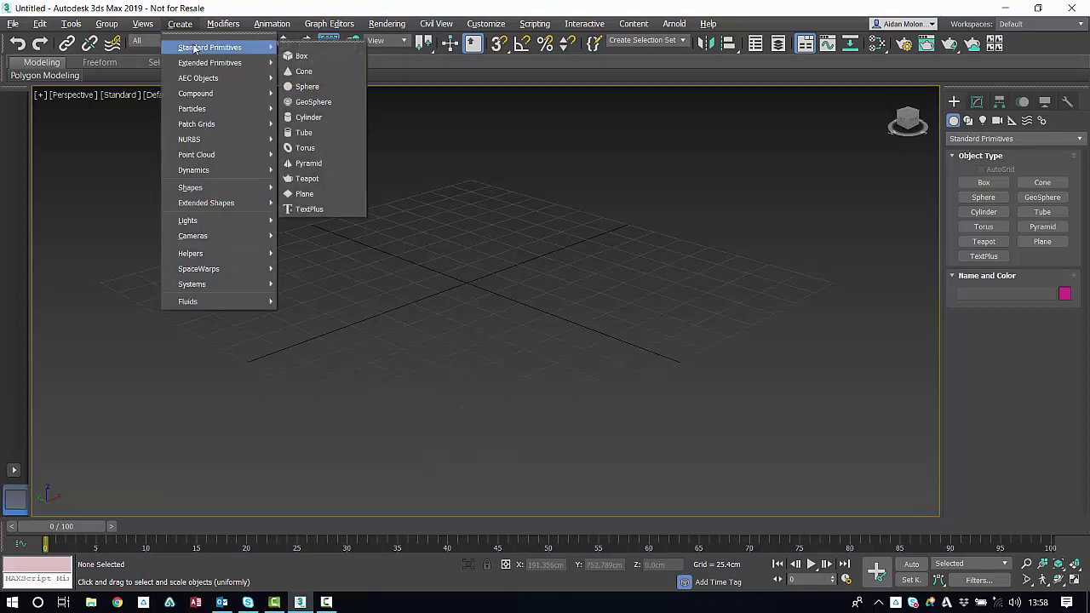
{"action": "left_click", "coordinate": [320, 57]}
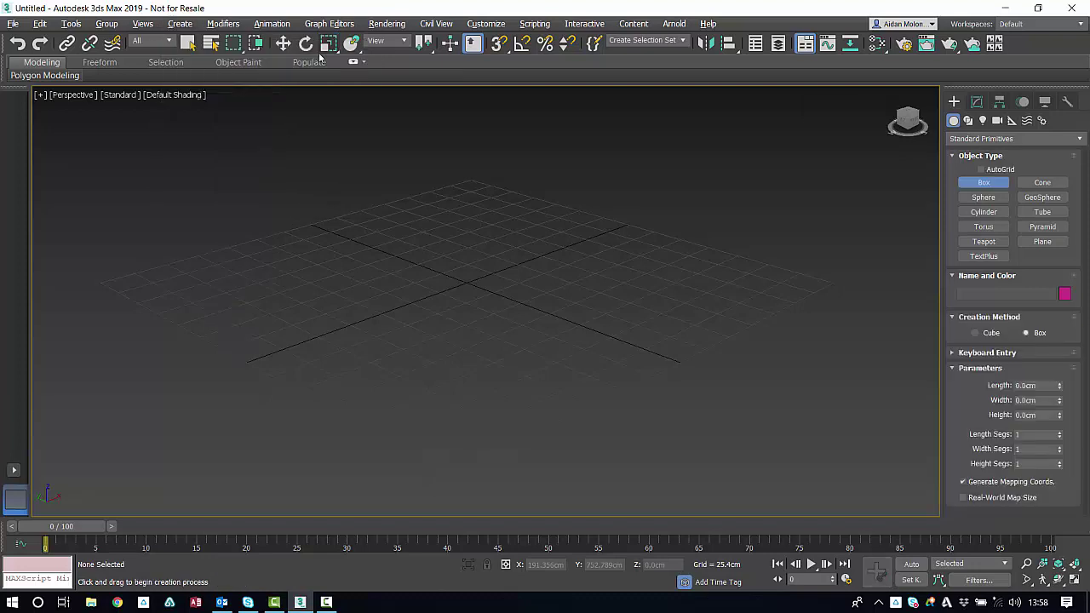
{"action": "left_click", "coordinate": [468, 223]}
{"action": "left_click_drag", "start_coordinate": [468, 223], "coordinate": [471, 407]}
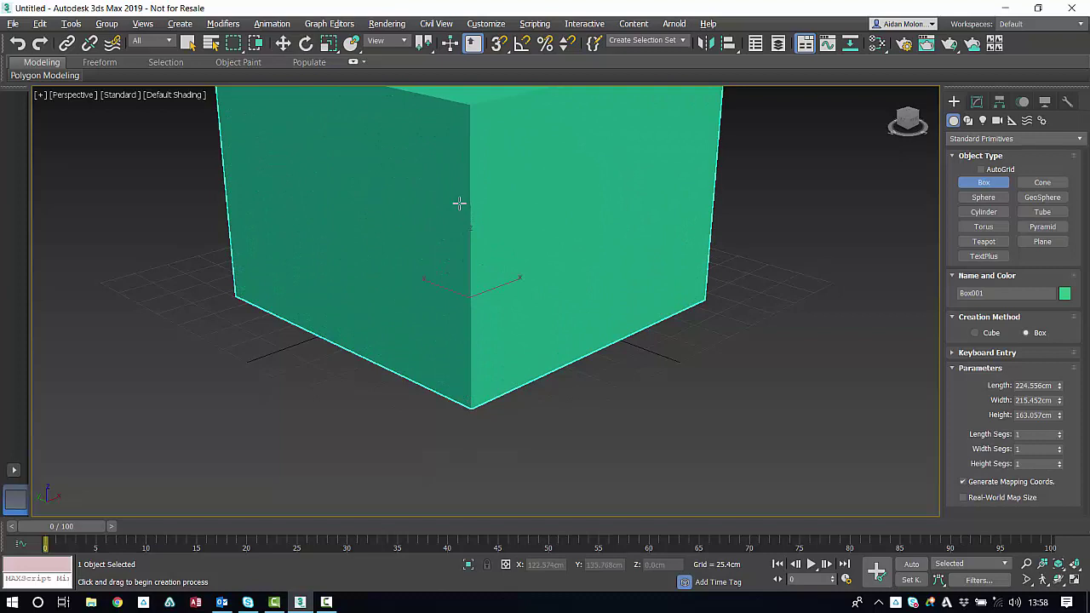
{"action": "left_click", "coordinate": [466, 228]}
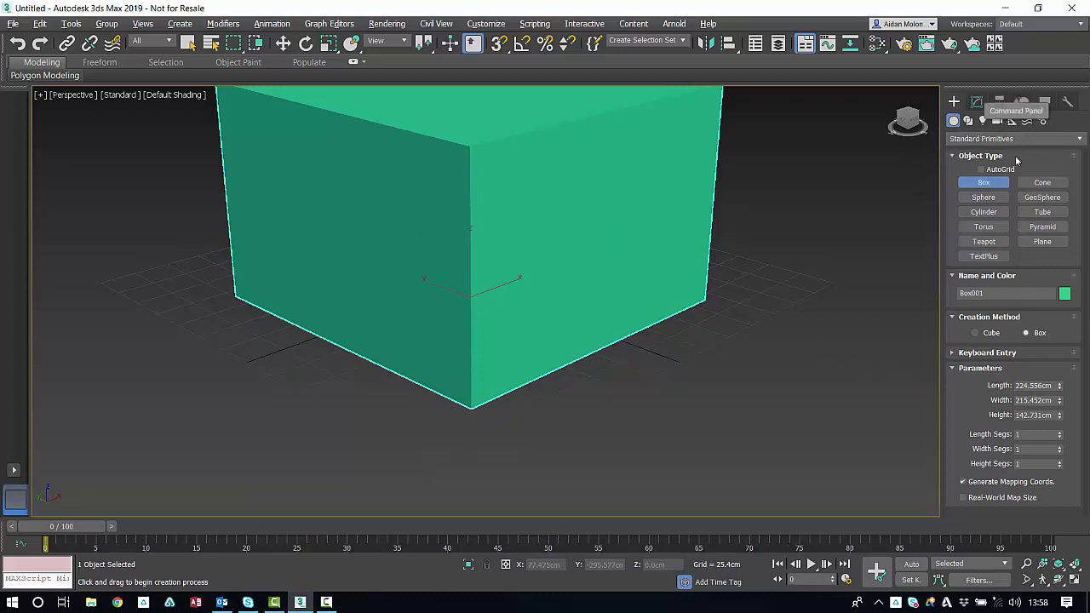
{"action": "left_click_drag", "start_coordinate": [1060, 390], "coordinate": [1060, 368]}
Set Box001's Length, Width and Height to 100 cm each
{"action": "double_click", "coordinate": [1036, 385]}
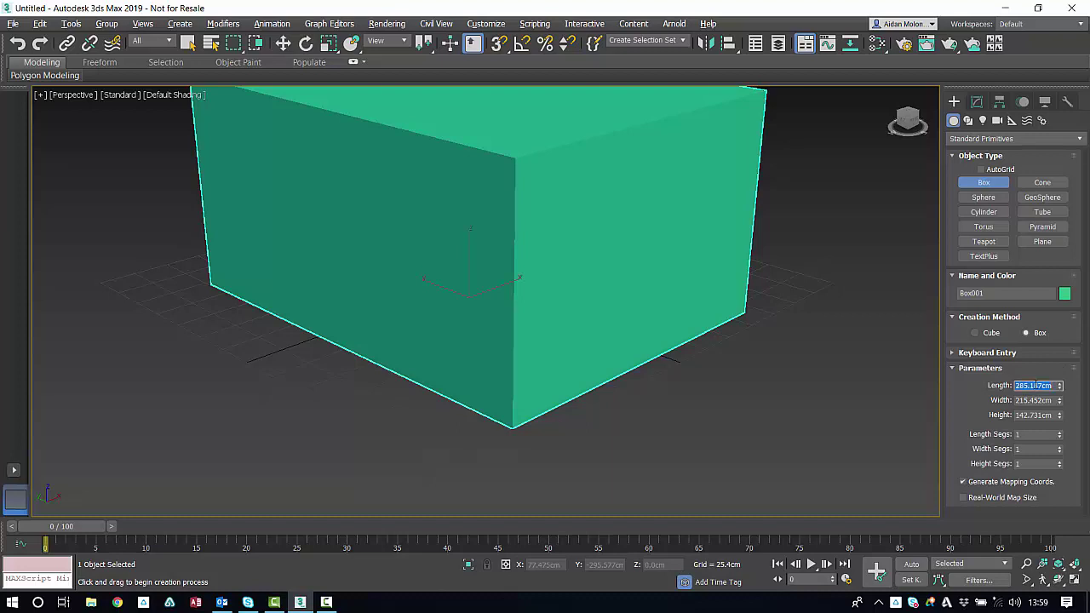
{"action": "type", "text": "1"}
{"action": "type", "text": "00.0cm"}
{"action": "key", "text": "Tab"}
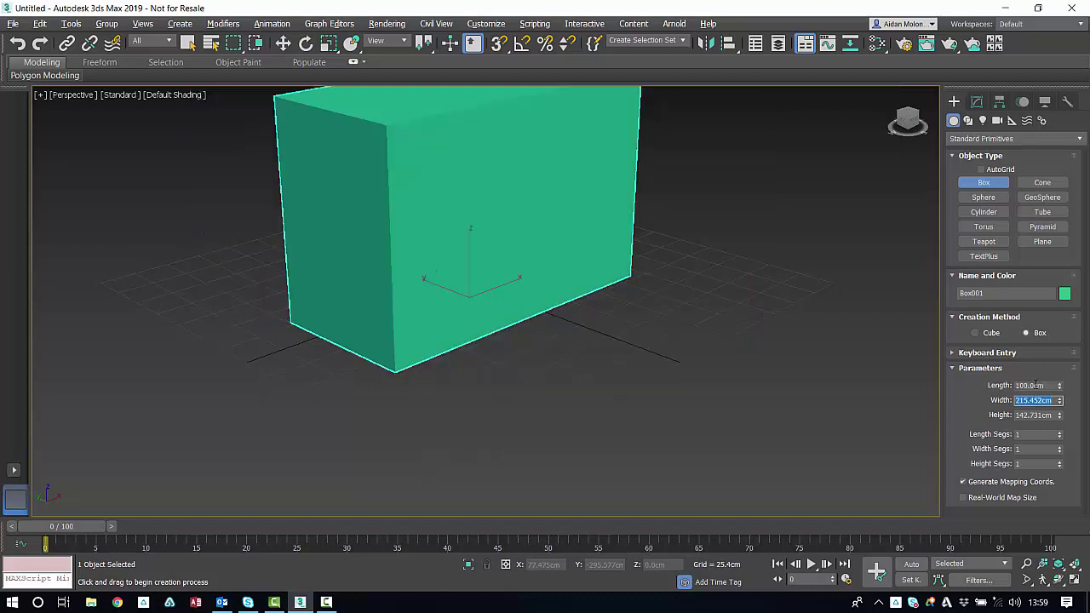
{"action": "type", "text": "100.0cm"}
{"action": "key", "text": "Tab"}
{"action": "type", "text": "100"}
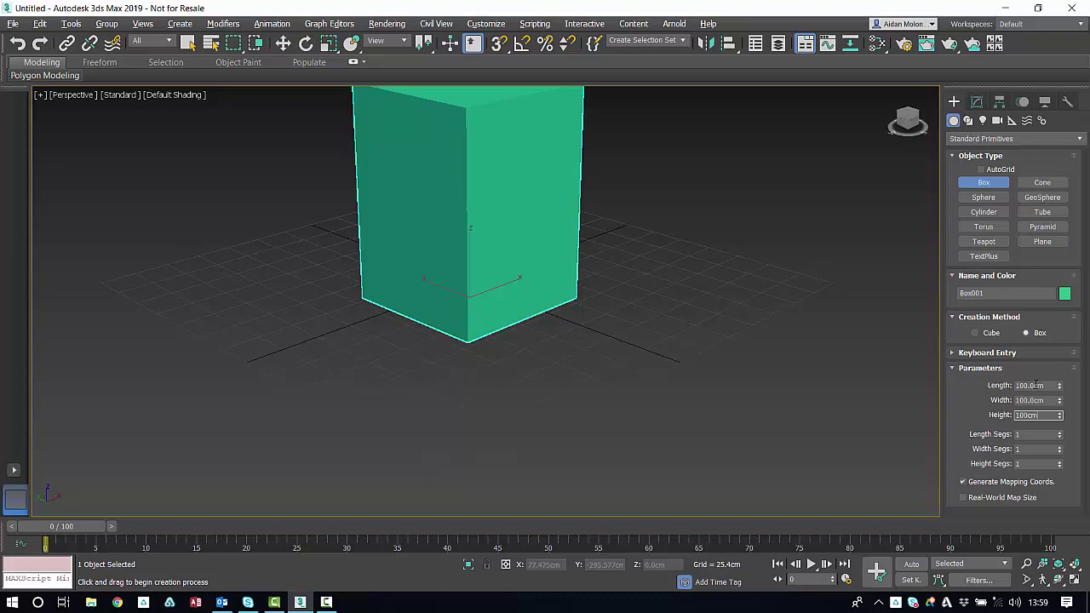
{"action": "key", "text": "Return"}
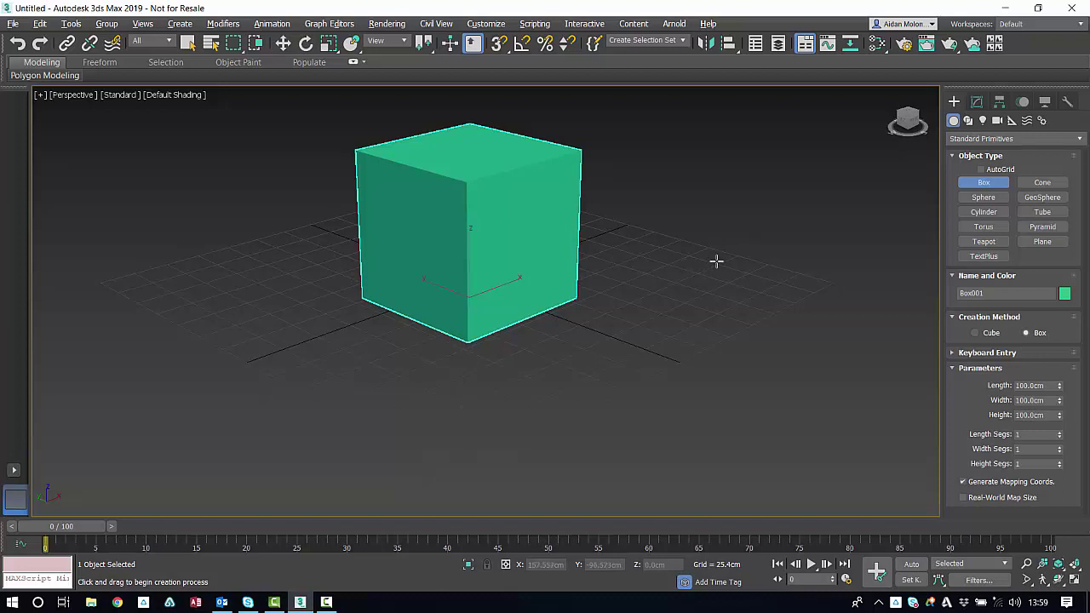
Return to the four-viewport layout, end box creation and deselect the cube
{"action": "key", "text": "alt+w"}
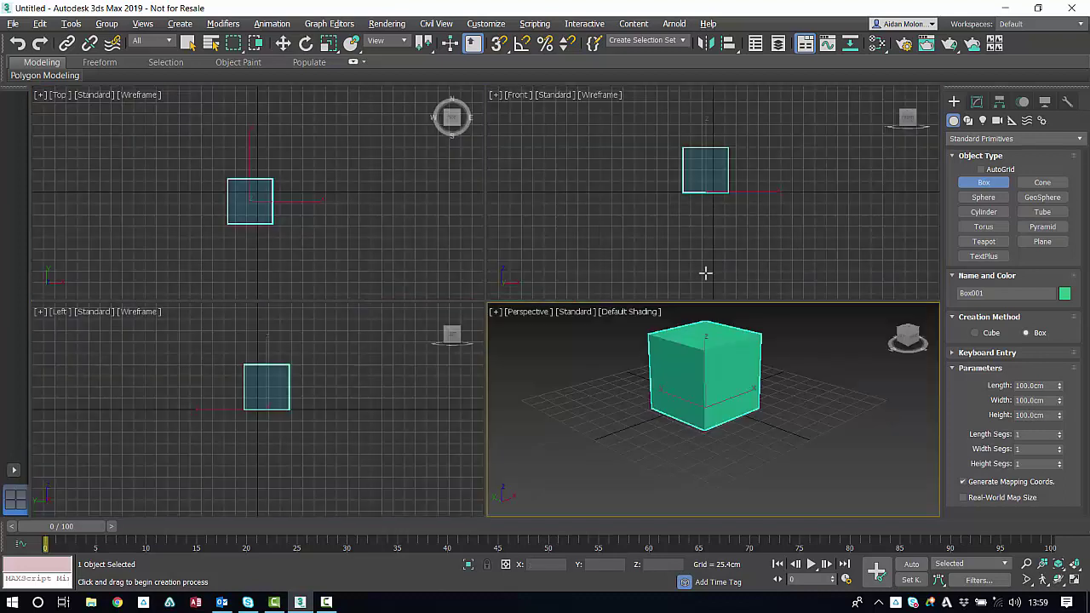
{"action": "left_click", "coordinate": [365, 256]}
{"action": "right_click", "coordinate": [555, 260]}
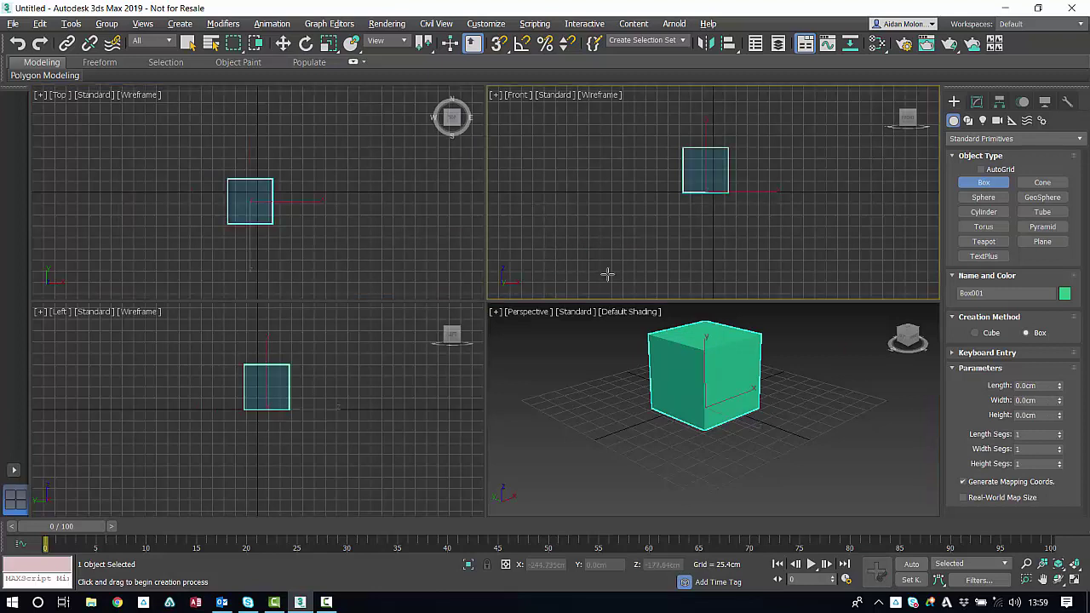
{"action": "key", "text": "r"}
{"action": "left_click", "coordinate": [596, 354]}
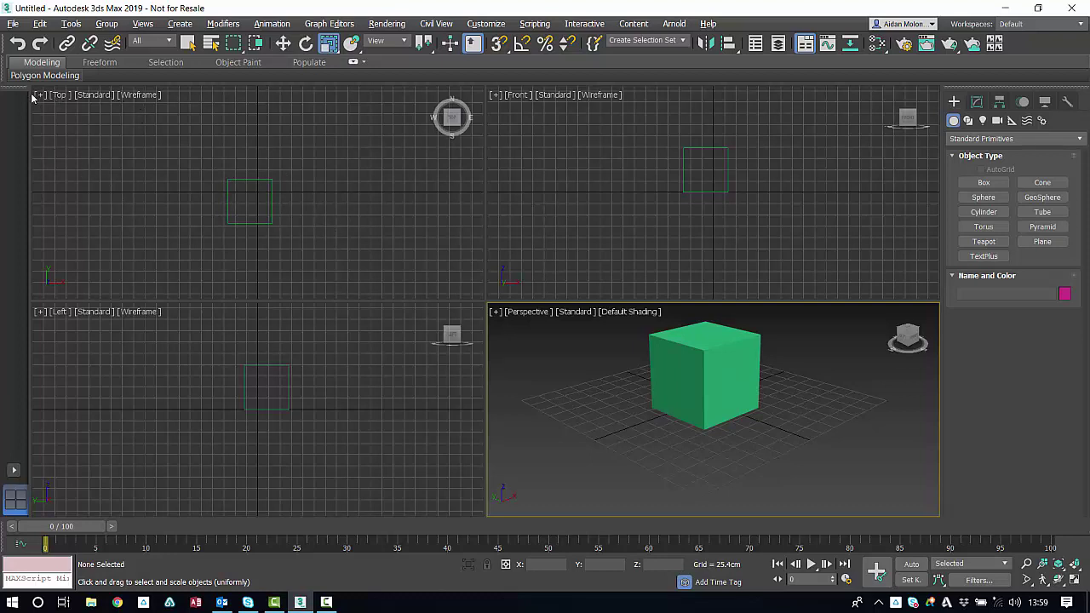
Switch the Top view's display to Default Shading to show the cube solid green
{"action": "left_click", "coordinate": [174, 127]}
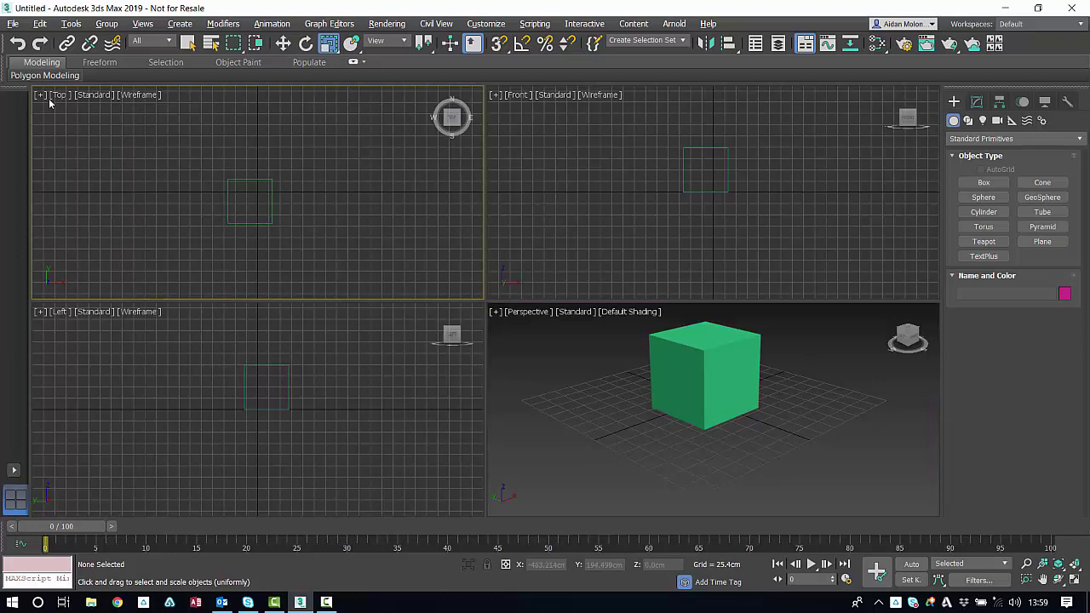
{"action": "left_click", "coordinate": [147, 99]}
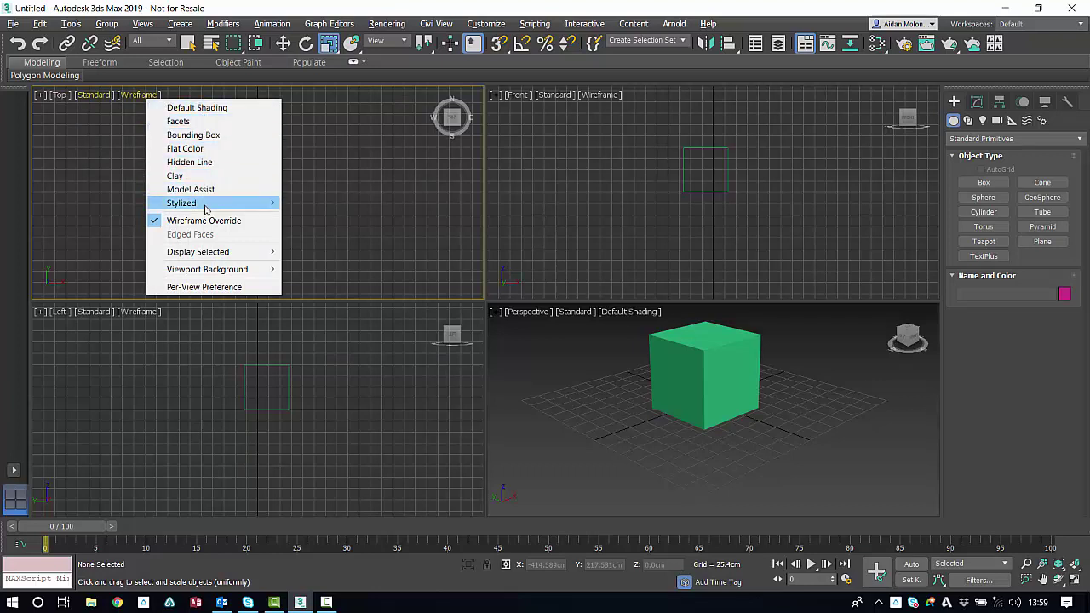
{"action": "left_click", "coordinate": [217, 109]}
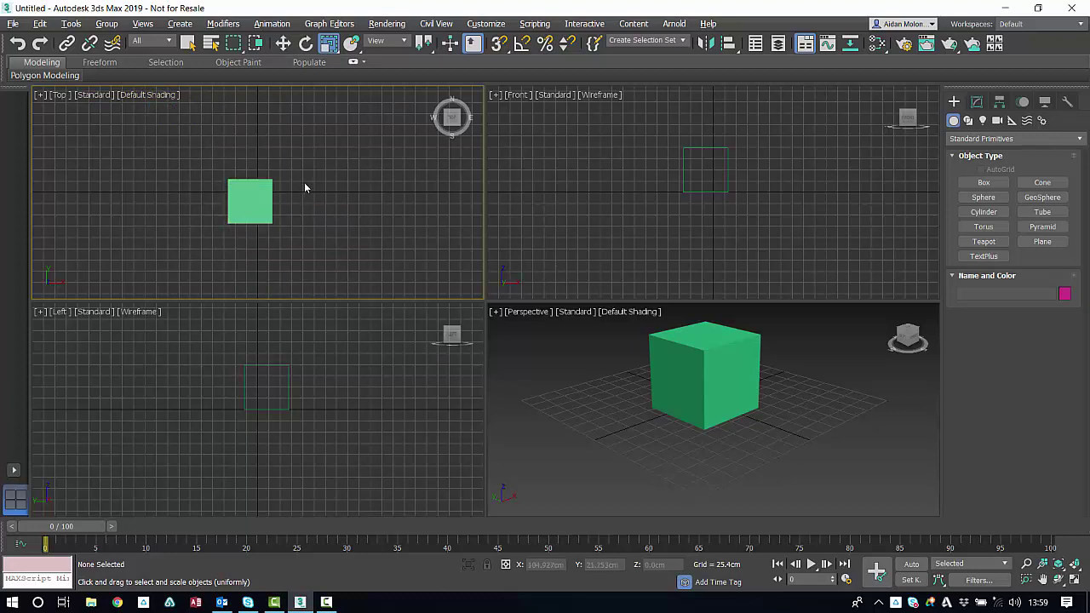
{"action": "left_click", "coordinate": [529, 355]}
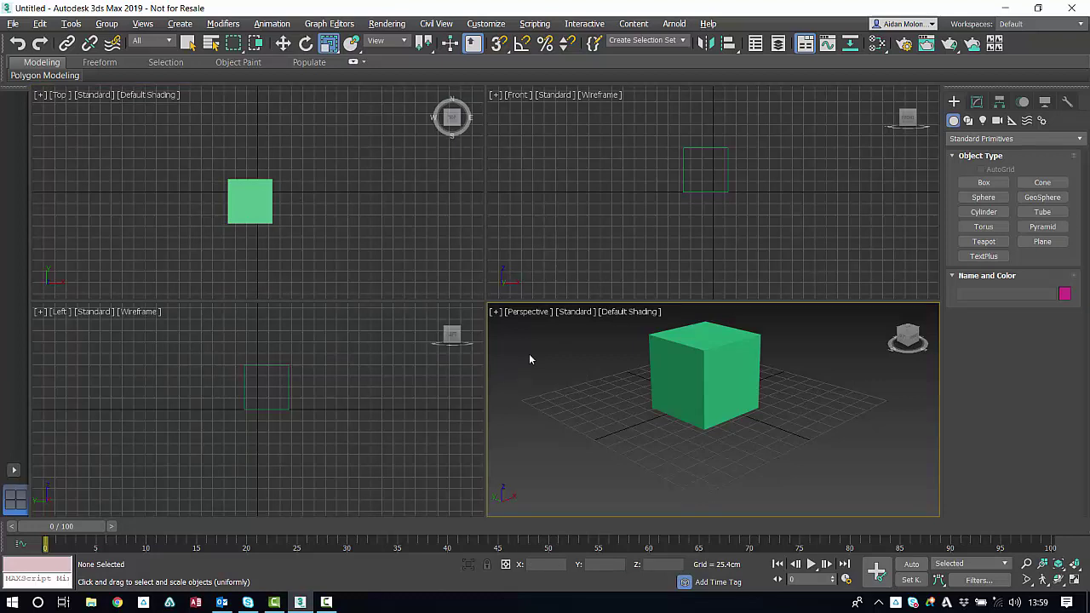
Maximize Perspective, select the cube and move it to about X -20.917, Y -32.653, Z 19.275
{"action": "key", "text": "alt+w"}
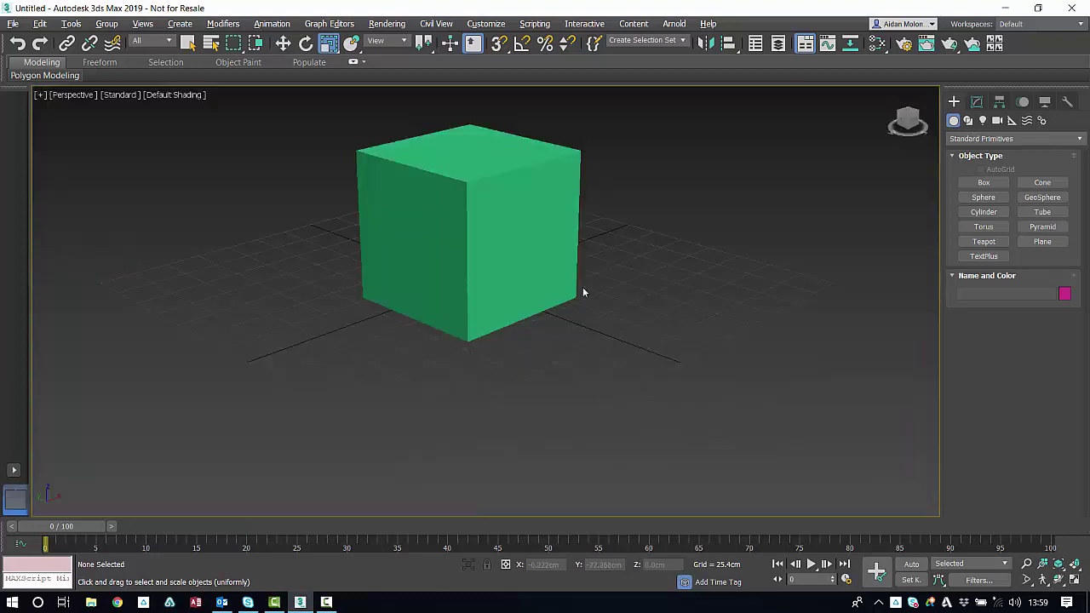
{"action": "left_click", "coordinate": [492, 189]}
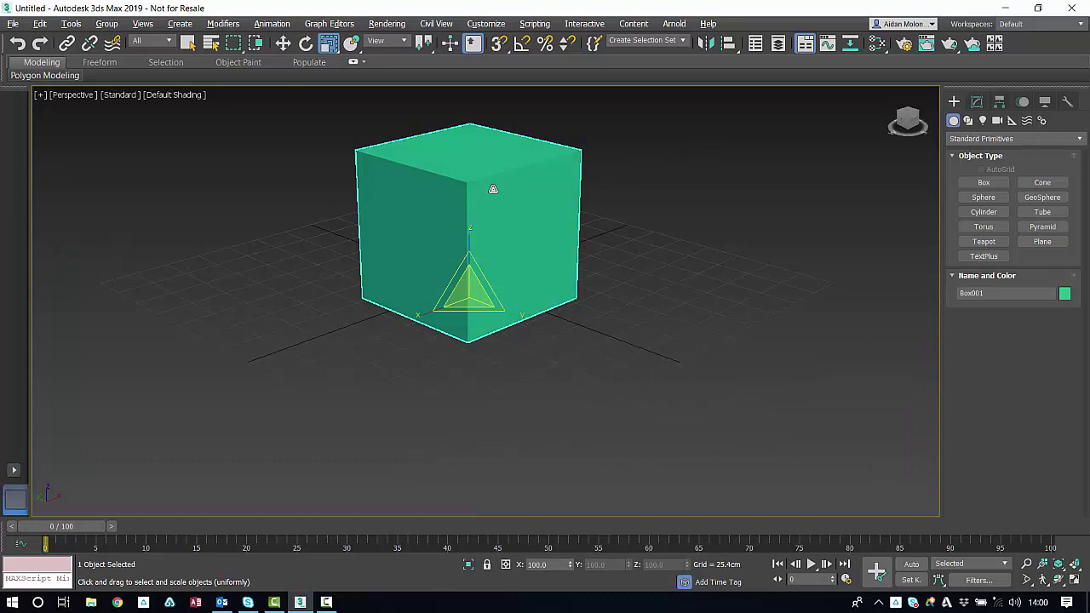
{"action": "key", "text": "w"}
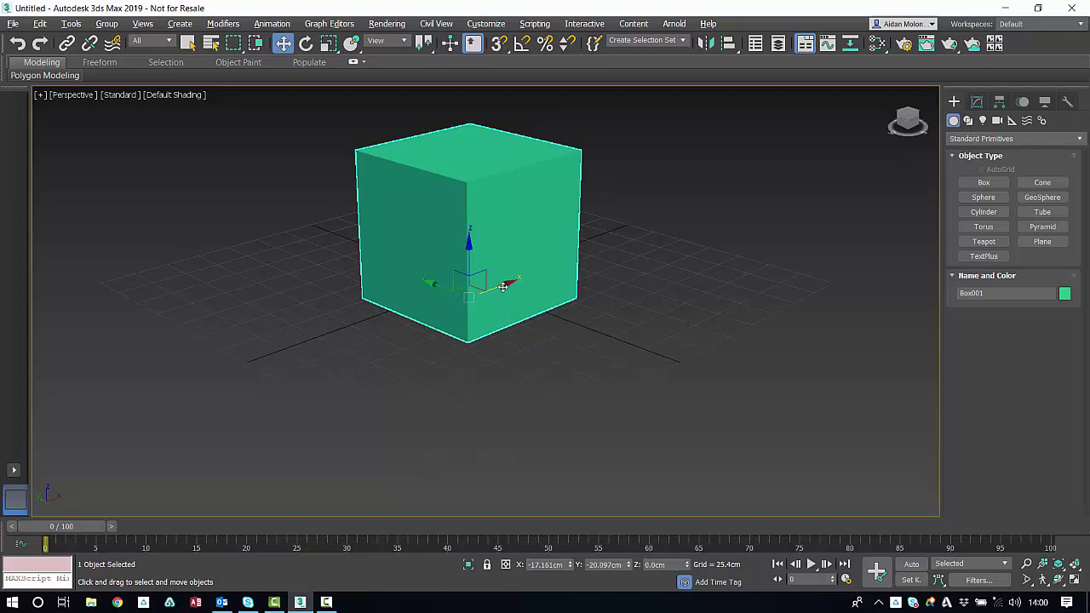
{"action": "key", "text": "e"}
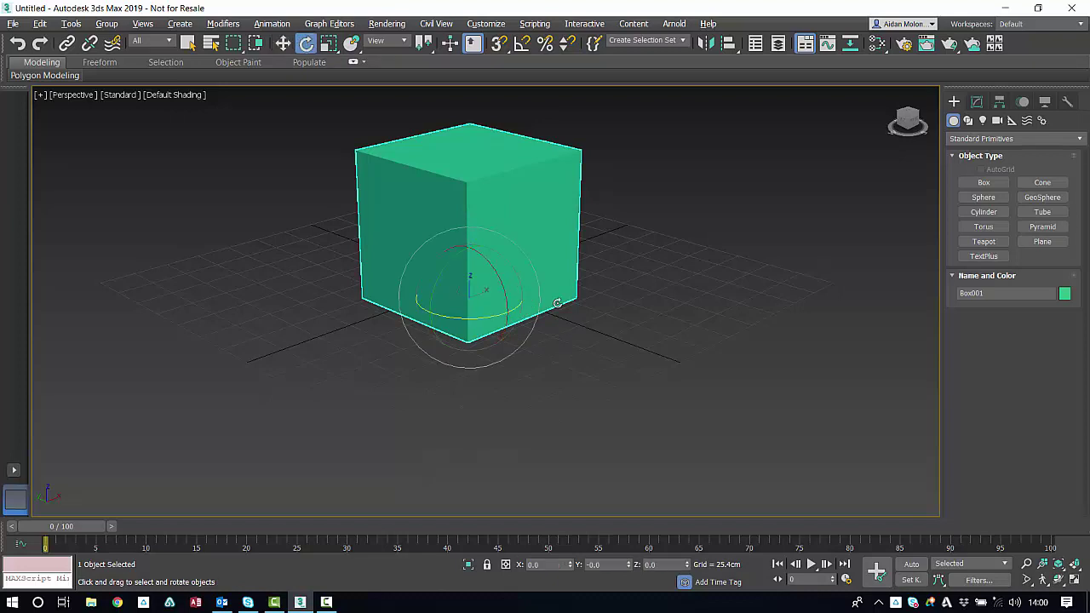
{"action": "key", "text": "r"}
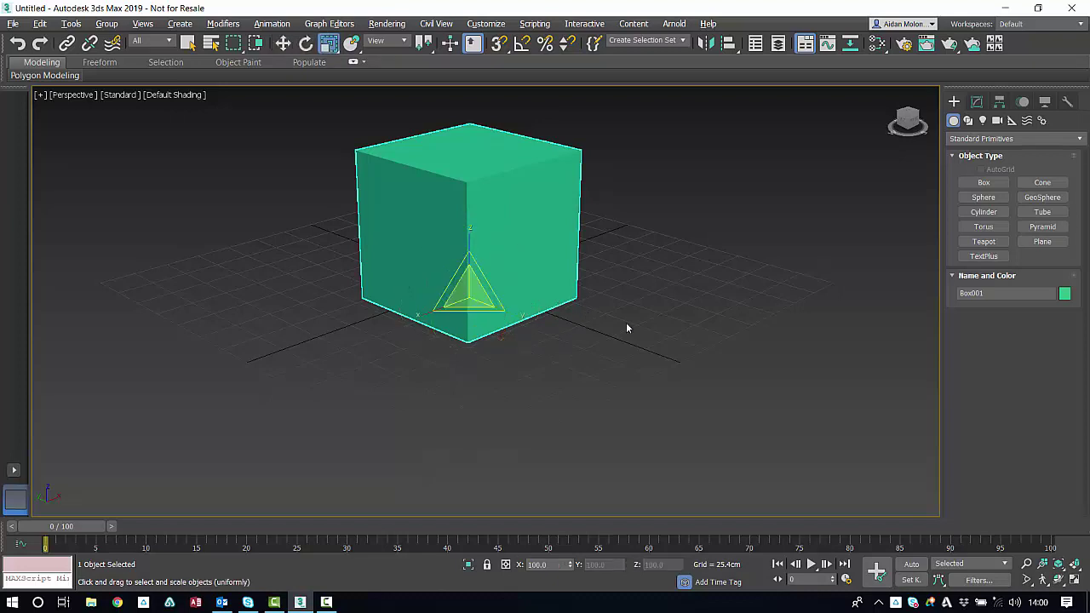
{"action": "key", "text": "w"}
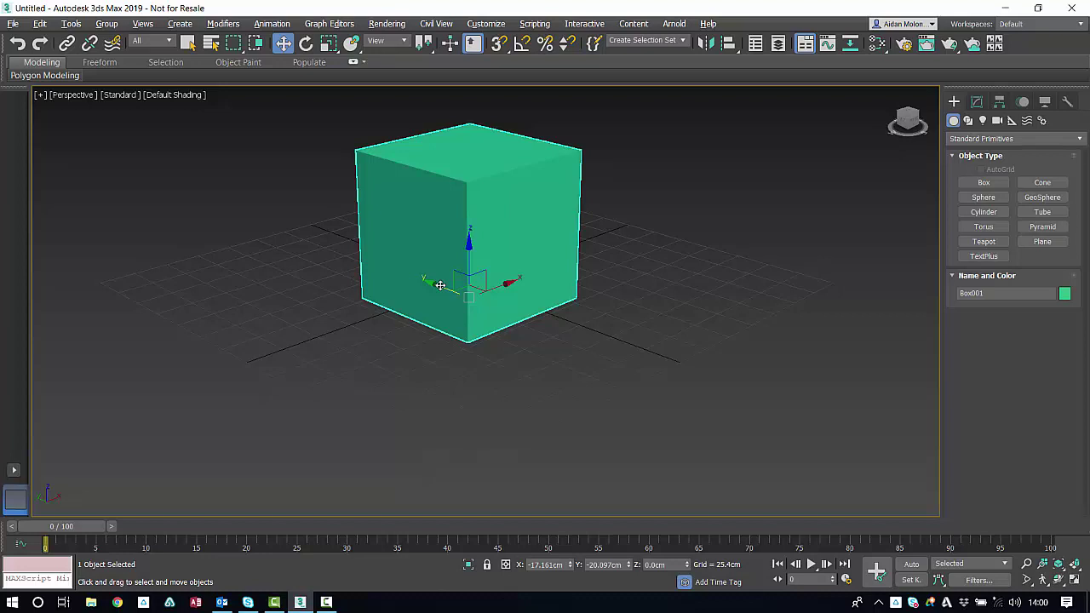
{"action": "left_click_drag", "start_coordinate": [439, 285], "coordinate": [469, 270]}
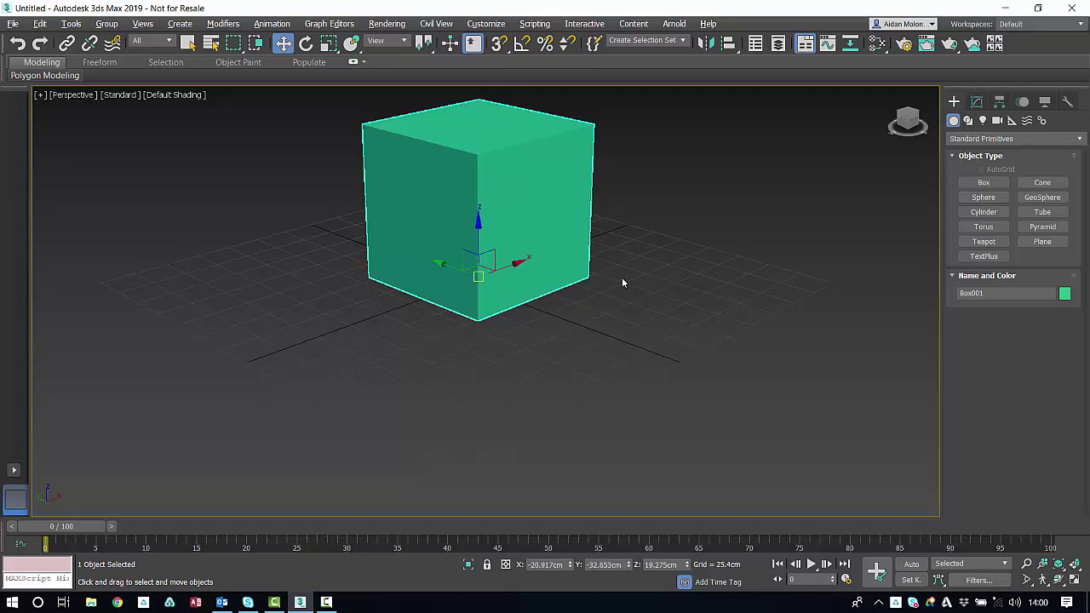
{"action": "key", "text": "e"}
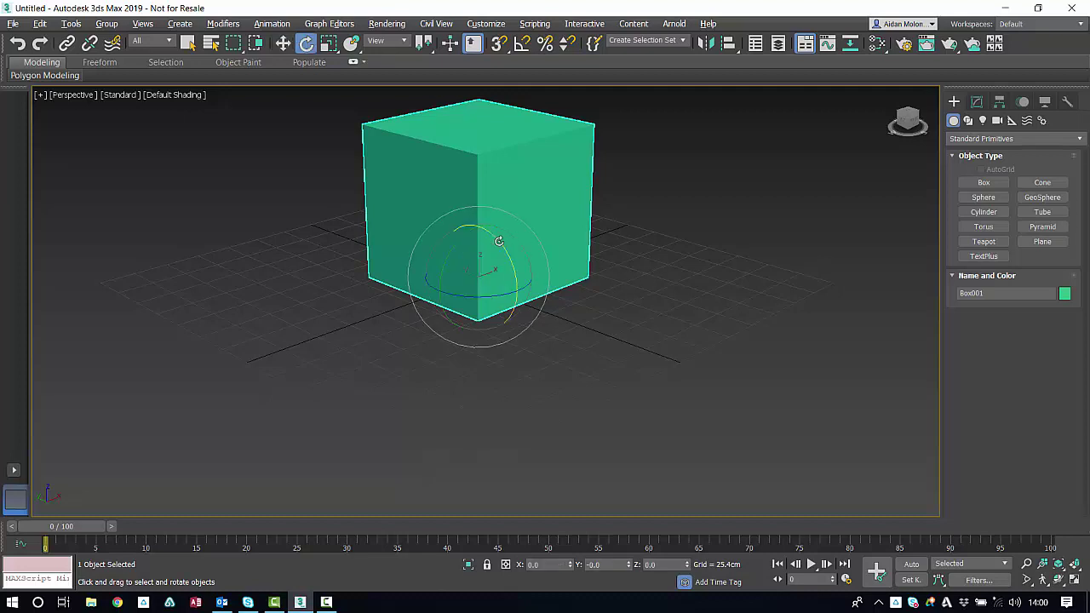
{"action": "mouse_move", "coordinate": [502, 241]}
{"action": "left_mouse_down"}
{"action": "mouse_move", "coordinate": [521, 287]}
{"action": "mouse_move", "coordinate": [484, 219]}
{"action": "mouse_move", "coordinate": [486, 243]}
{"action": "mouse_move", "coordinate": [519, 238]}
{"action": "left_mouse_up"}
{"action": "left_click_drag", "start_coordinate": [453, 248], "coordinate": [451, 302]}
{"action": "right_click", "coordinate": [455, 303]}
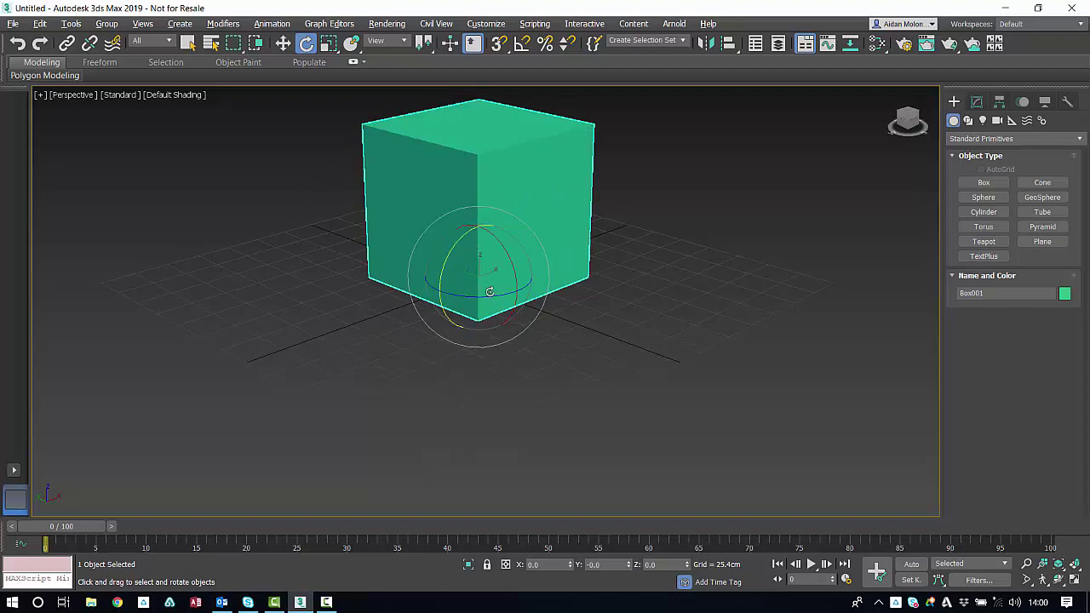
{"action": "left_click_drag", "start_coordinate": [489, 292], "coordinate": [510, 304]}
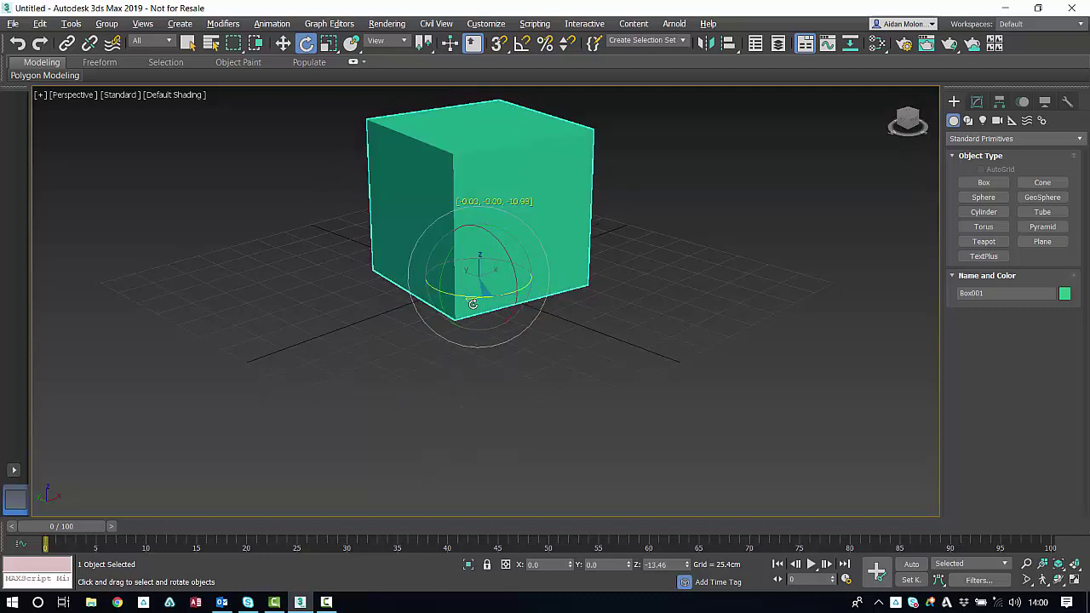
{"action": "left_click_drag", "start_coordinate": [472, 304], "coordinate": [456, 304]}
{"action": "right_click", "coordinate": [456, 304]}
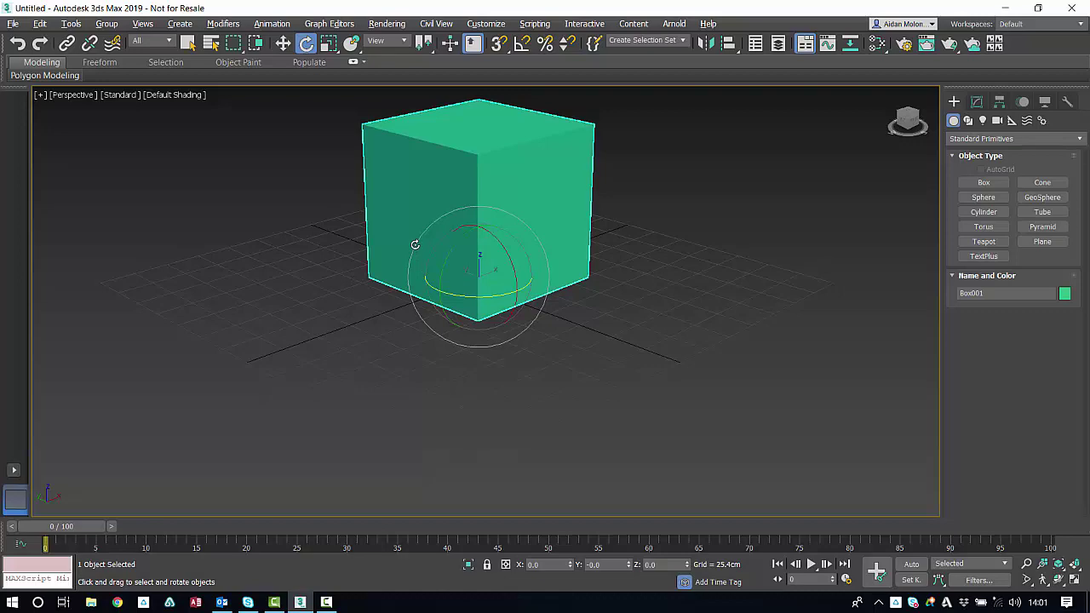
{"action": "left_click_drag", "start_coordinate": [415, 246], "coordinate": [597, 262]}
{"action": "right_click", "coordinate": [582, 273]}
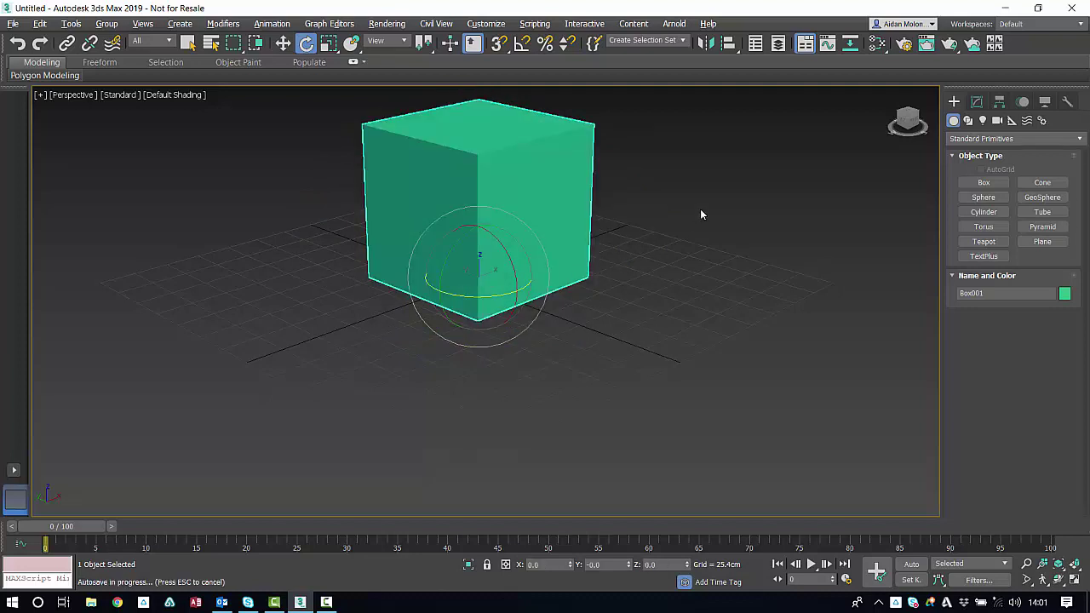
Try scaling the cube, then scale it uniformly to about 110 percent
{"action": "key", "text": "r"}
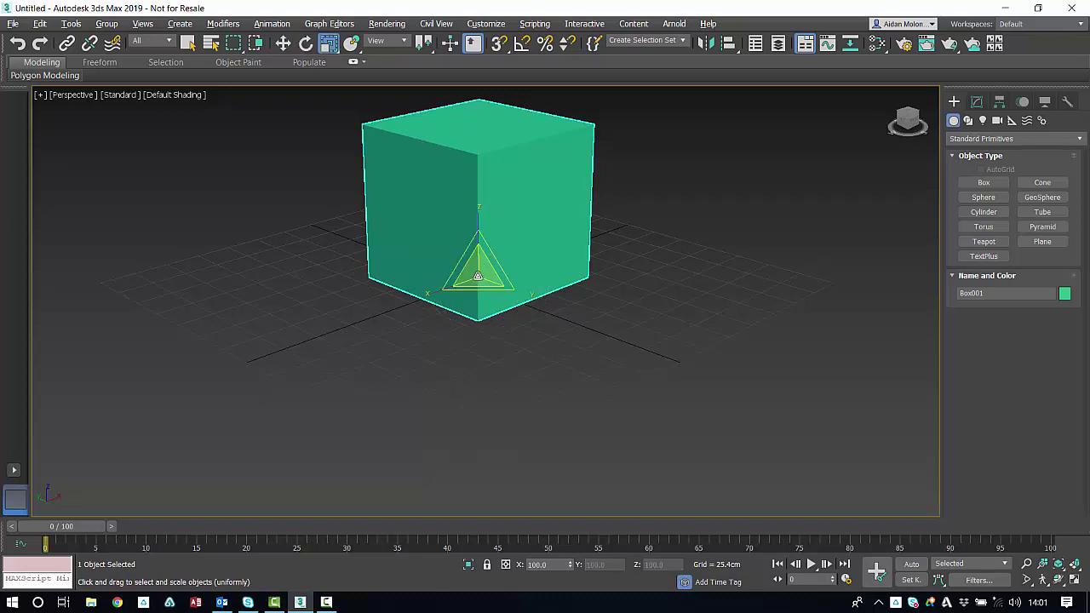
{"action": "left_click_drag", "start_coordinate": [474, 275], "coordinate": [605, 338]}
{"action": "right_click", "coordinate": [605, 338]}
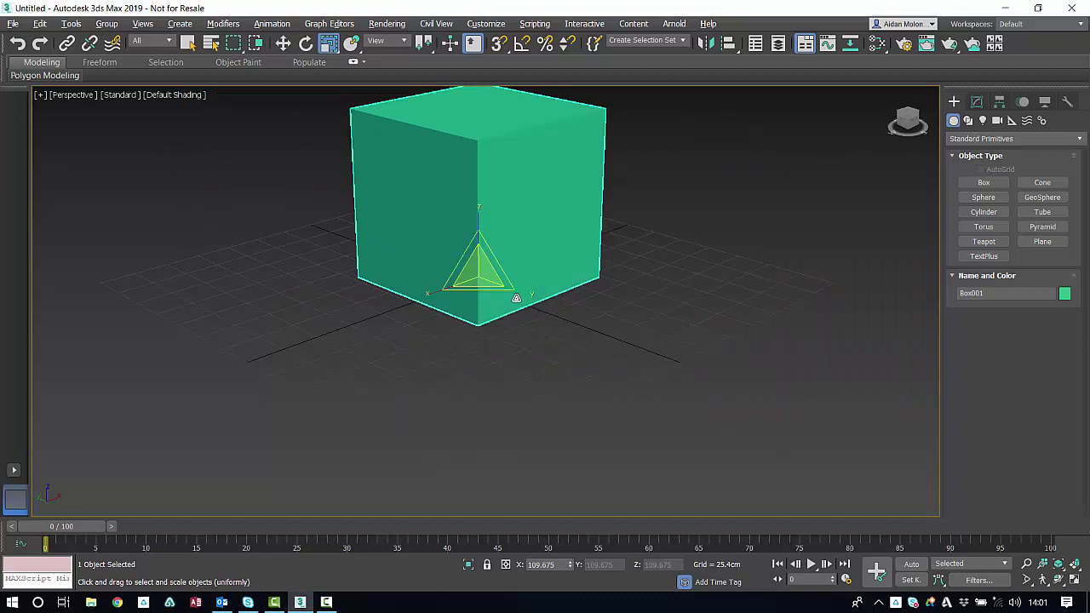
{"action": "left_click_drag", "start_coordinate": [501, 287], "coordinate": [510, 316]}
{"action": "left_click_drag", "start_coordinate": [479, 266], "coordinate": [725, 190]}
Deselect the cube, pan the view down and right, and zoom in and out around it
{"action": "left_click", "coordinate": [729, 180]}
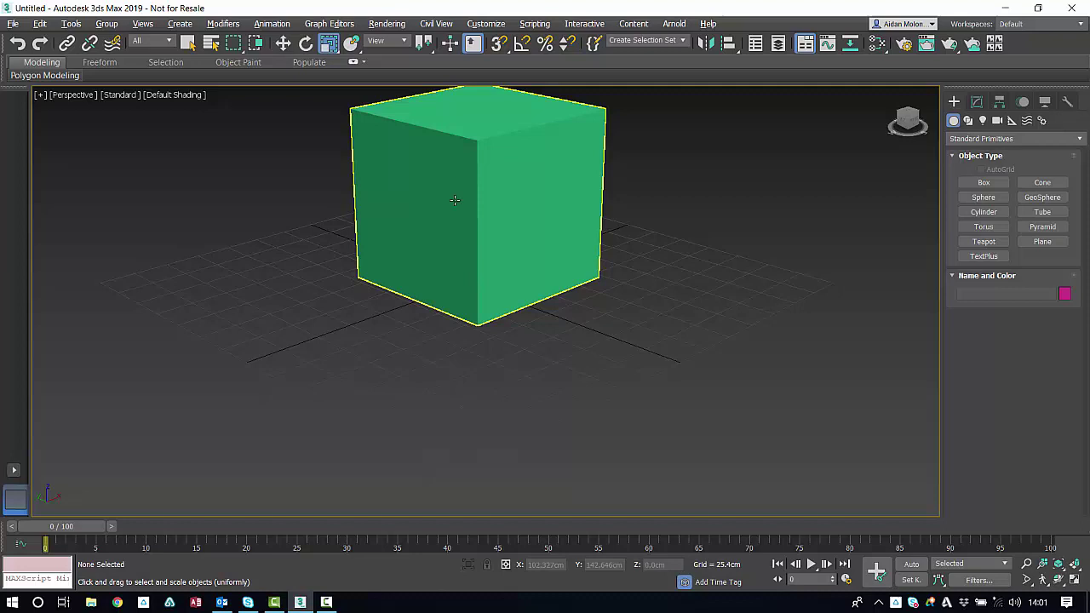
{"action": "middle_click_drag", "start_coordinate": [468, 221], "coordinate": [486, 288]}
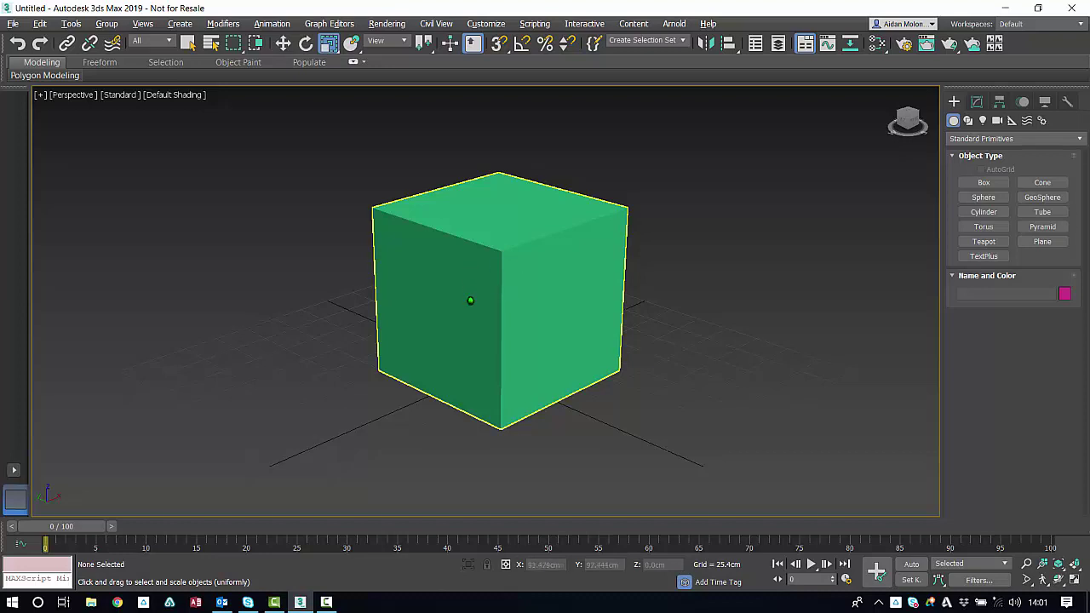
{"action": "scroll", "coordinate": [469, 294], "scroll_direction": "up", "scroll_amount": 8}
{"action": "scroll", "coordinate": [469, 293], "scroll_direction": "down", "scroll_amount": 10}
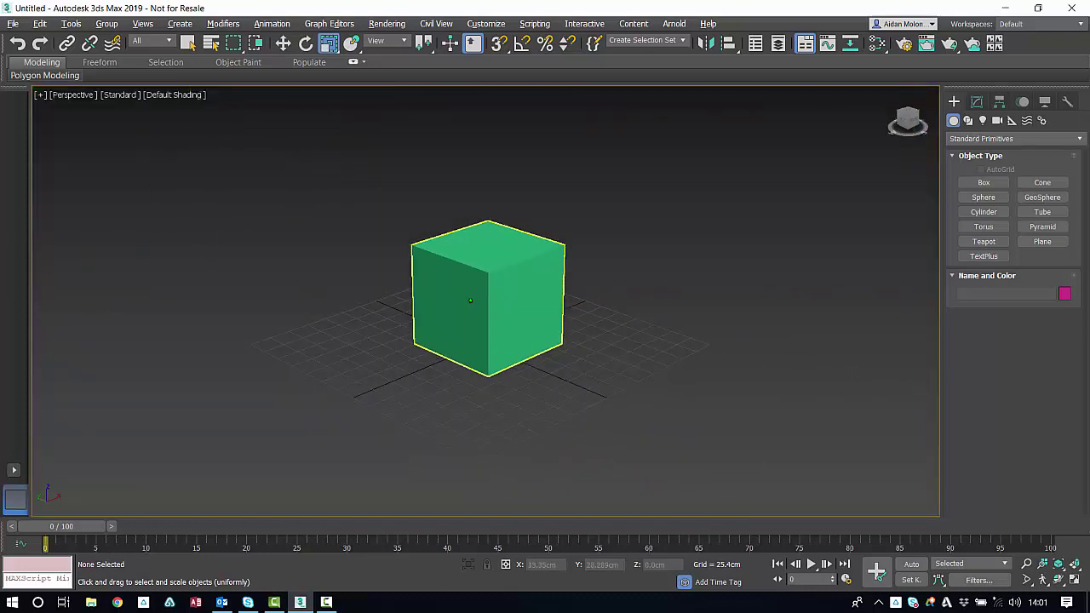
{"action": "scroll", "coordinate": [470, 300], "scroll_direction": "up", "scroll_amount": 6}
{"action": "scroll", "coordinate": [470, 300], "scroll_direction": "down", "scroll_amount": 4}
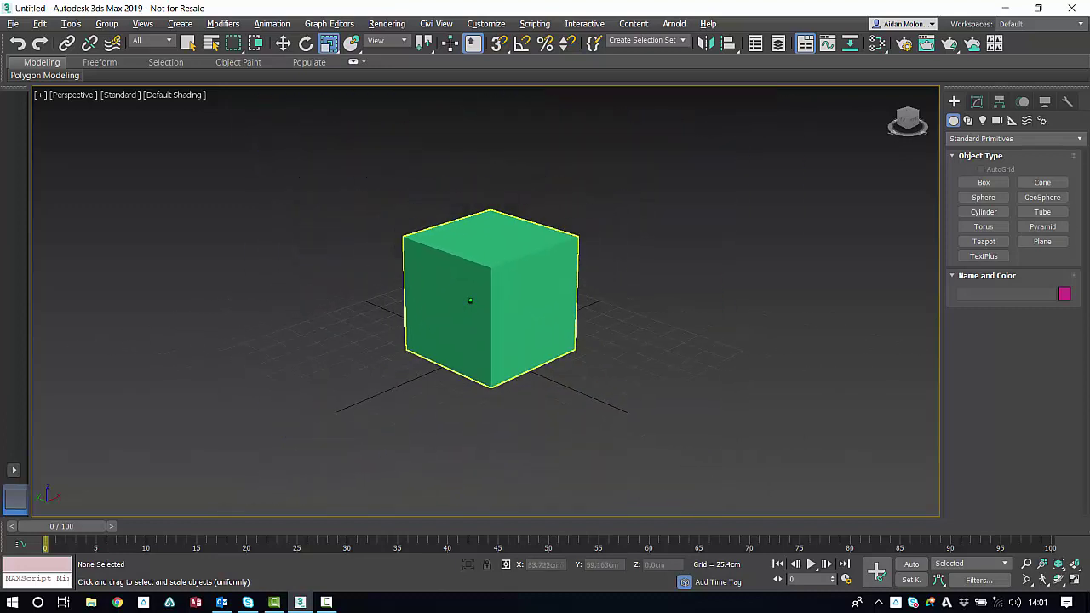